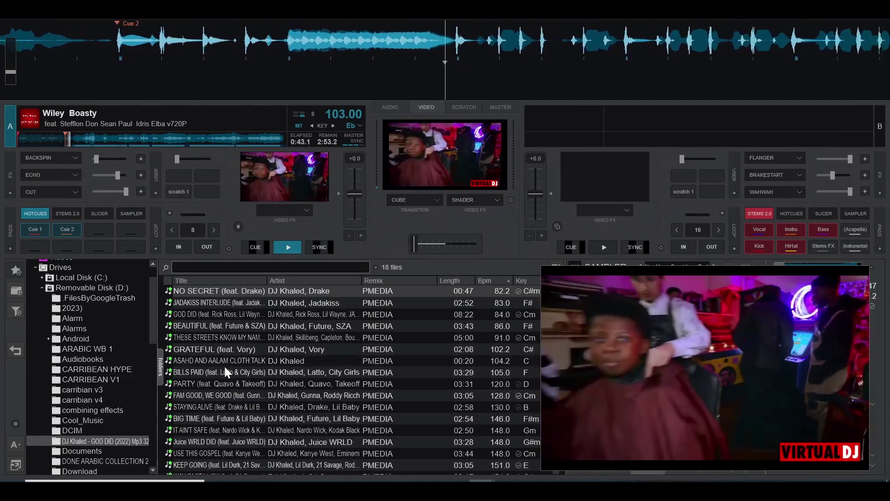
Step: Load the BILLS PAID track from the browser onto deck B
click(226, 373)
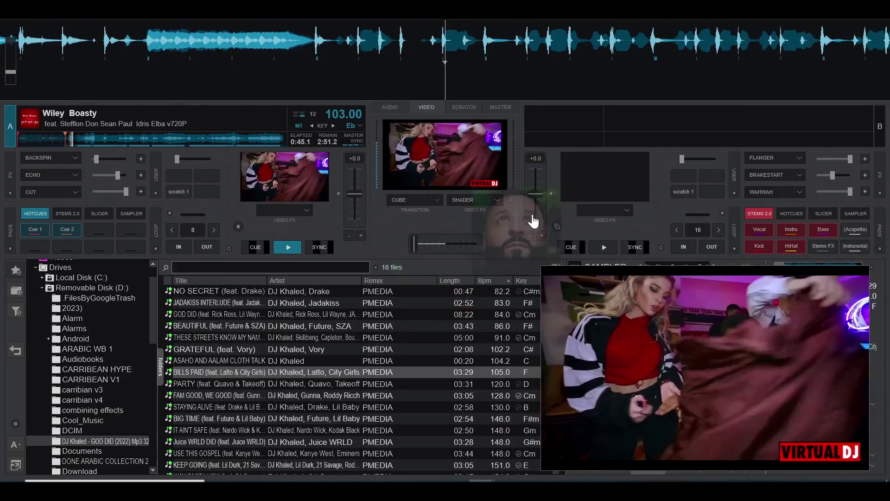
drag(533, 221, 586, 160)
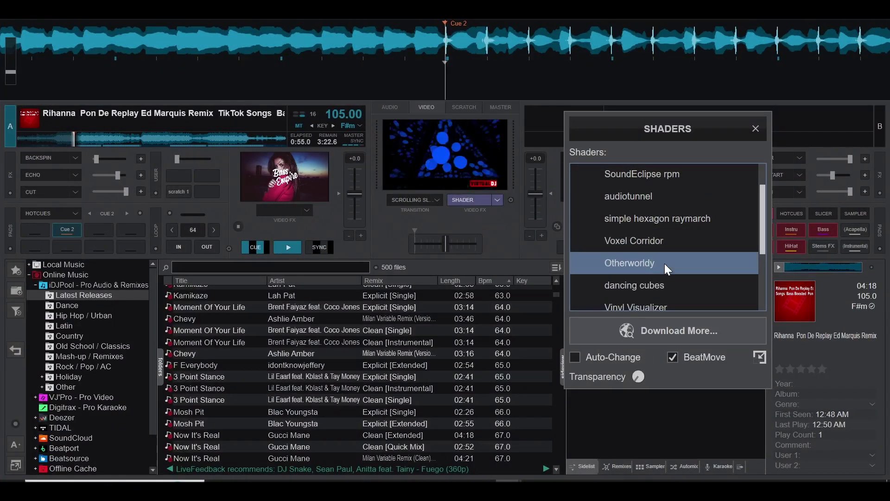
Step: Switch the shader visualizer to dancing cubes, then to Disco 2000
click(684, 282)
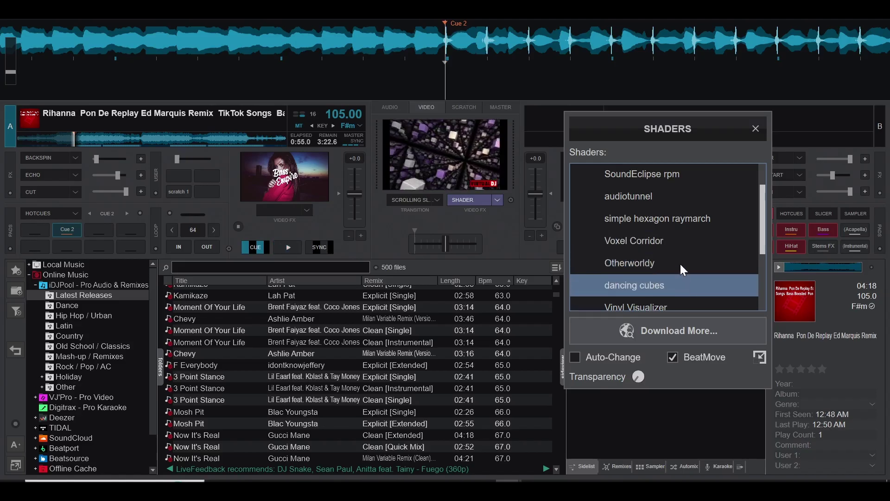
scroll(680, 262, down, 2)
click(663, 283)
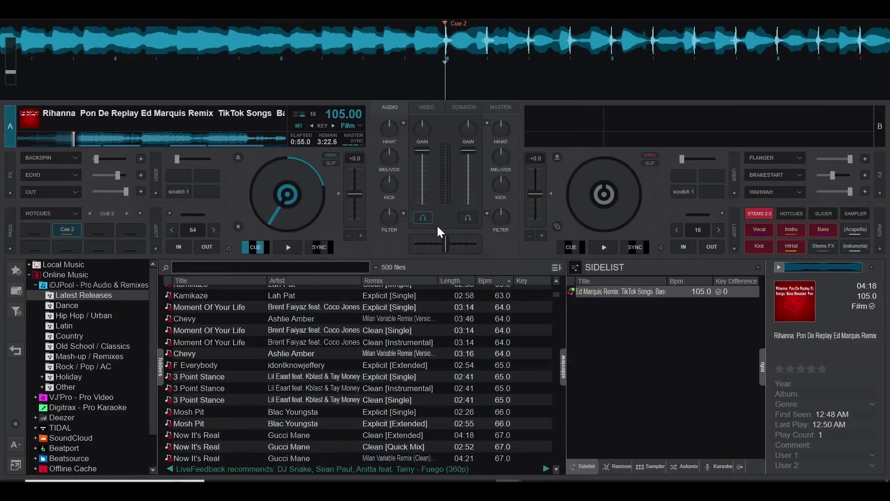
click(807, 15)
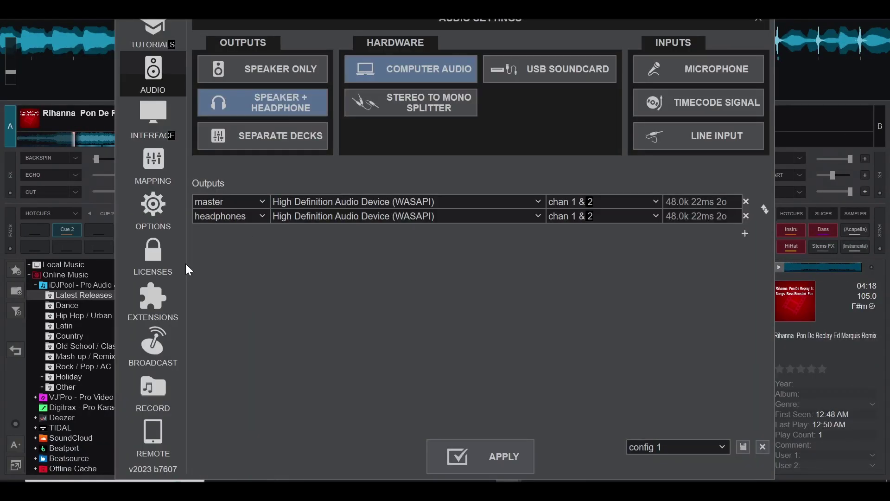
click(155, 315)
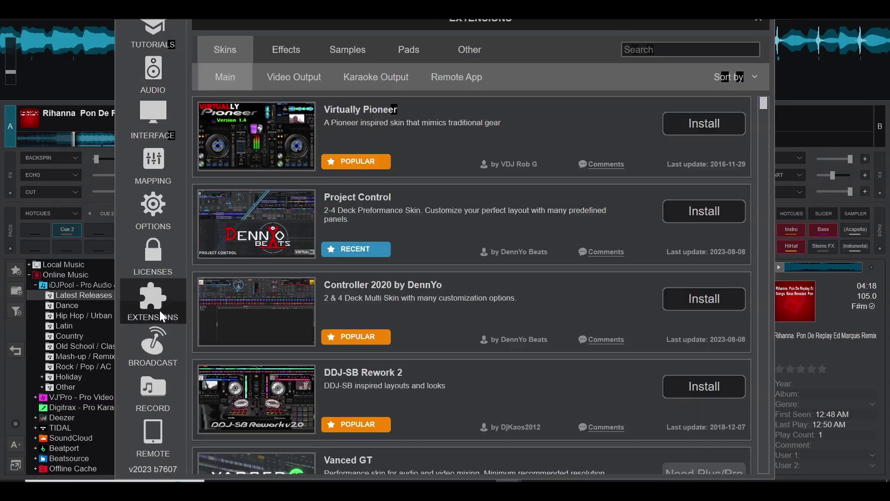
click(287, 54)
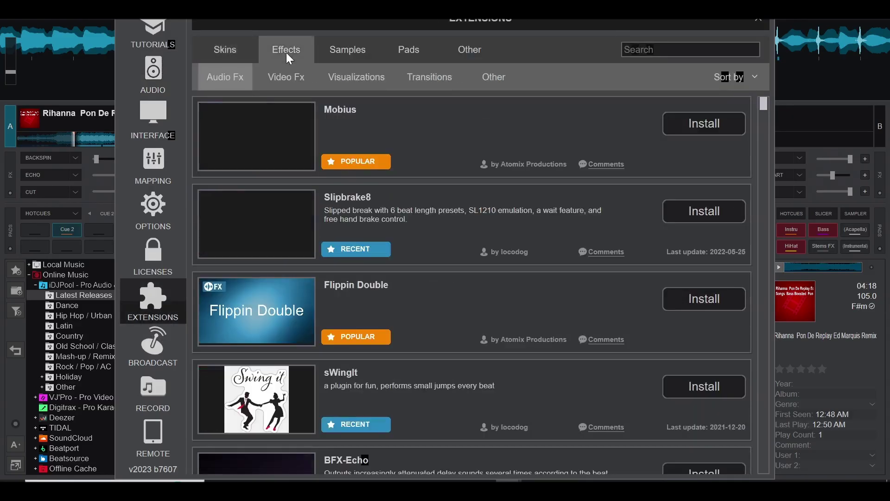
click(376, 77)
scroll(462, 208, down, 1)
scroll(463, 208, down, 3)
scroll(463, 209, down, 1)
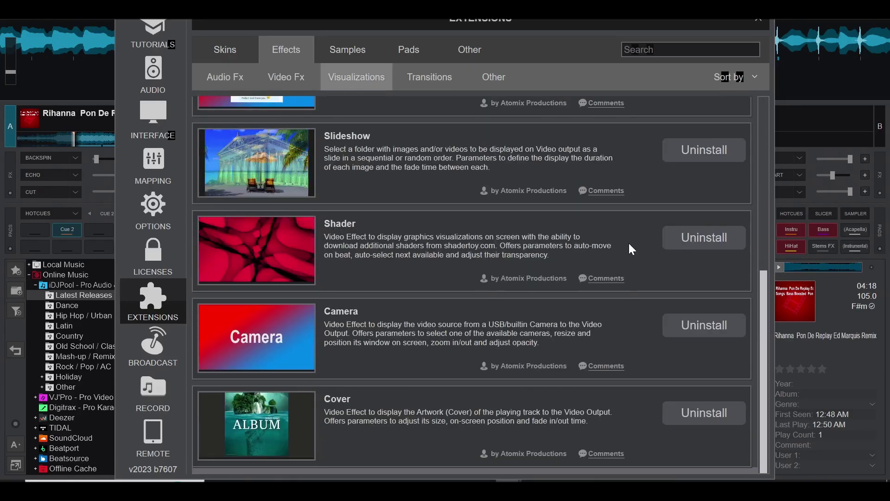
click(758, 19)
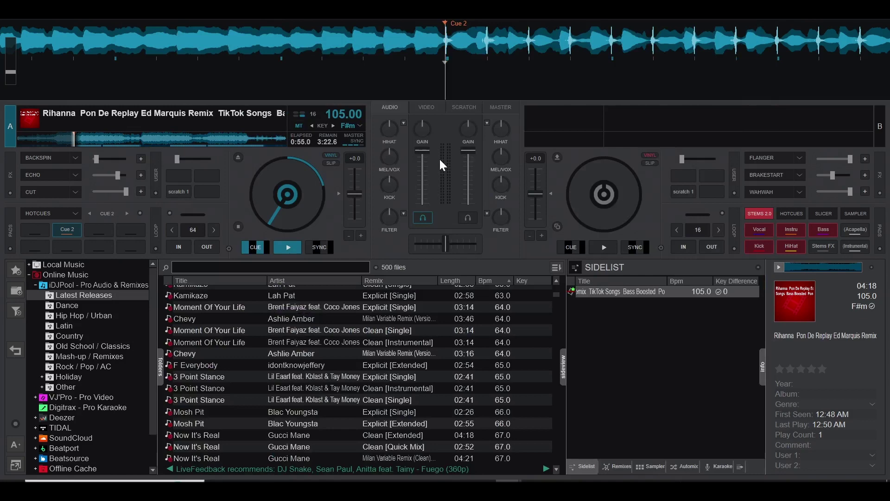
Step: Enable the master video's Shader effect, preview simple hexagon raymarch, then choose Disco 2000
click(426, 107)
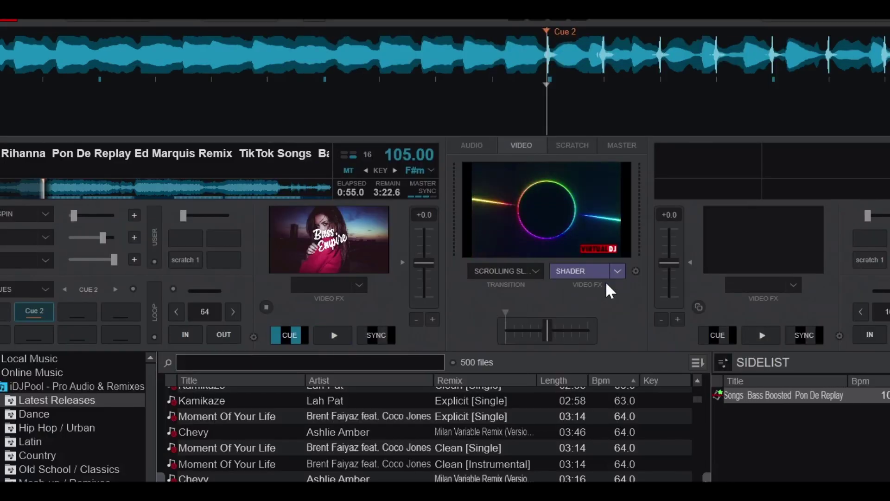
click(618, 272)
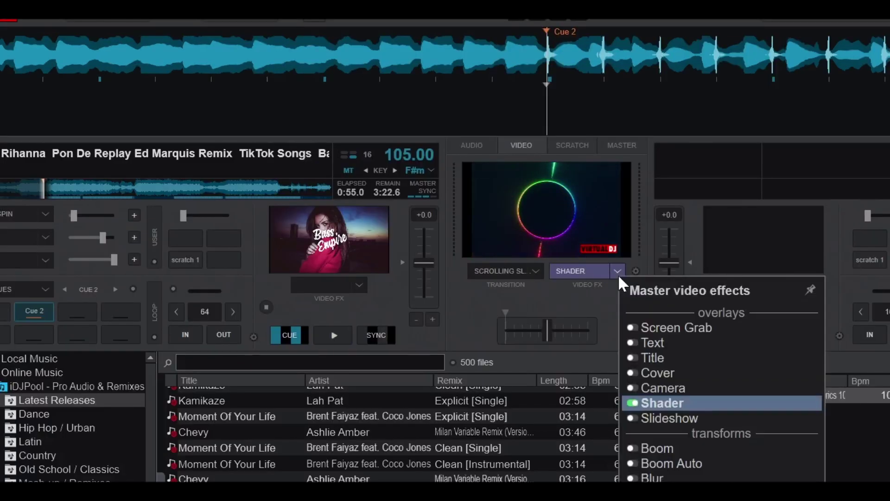
click(813, 404)
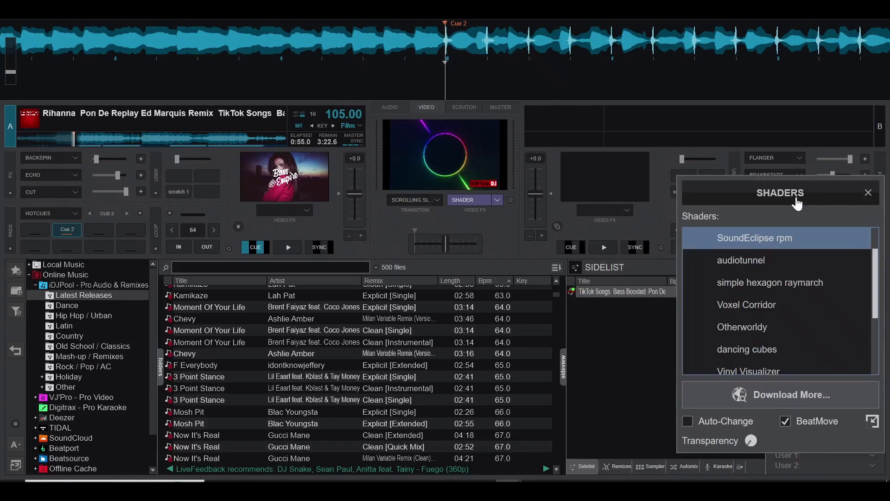
drag(797, 203, 684, 140)
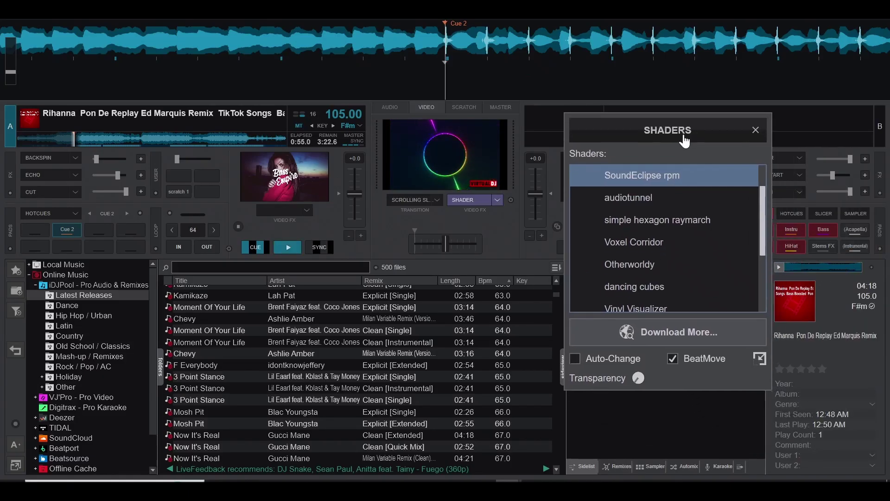
click(667, 220)
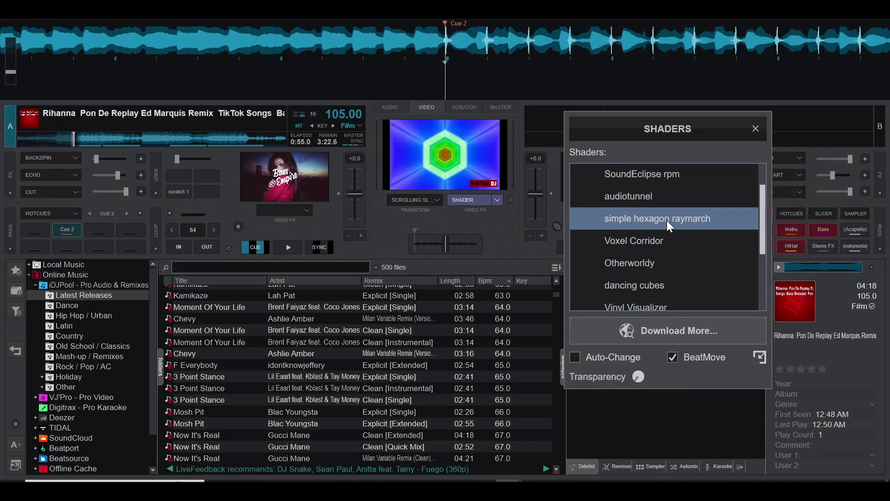
scroll(663, 282, down, 2)
click(663, 282)
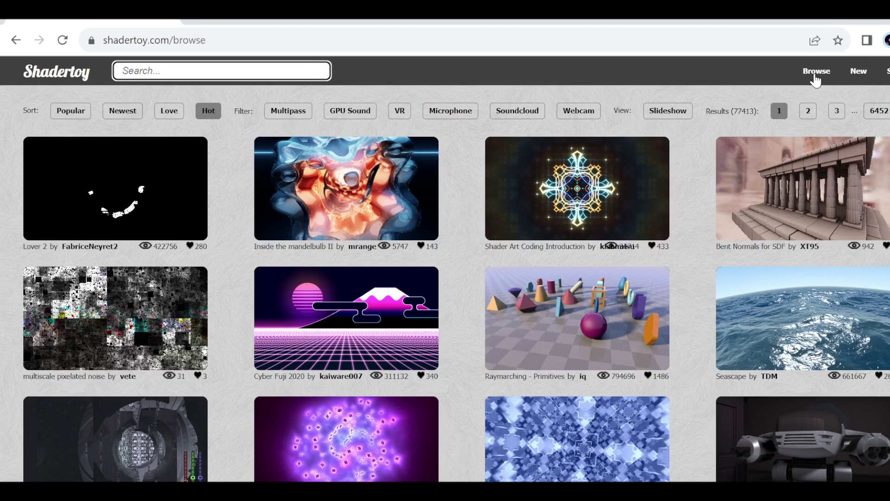
scroll(296, 224, down, 2)
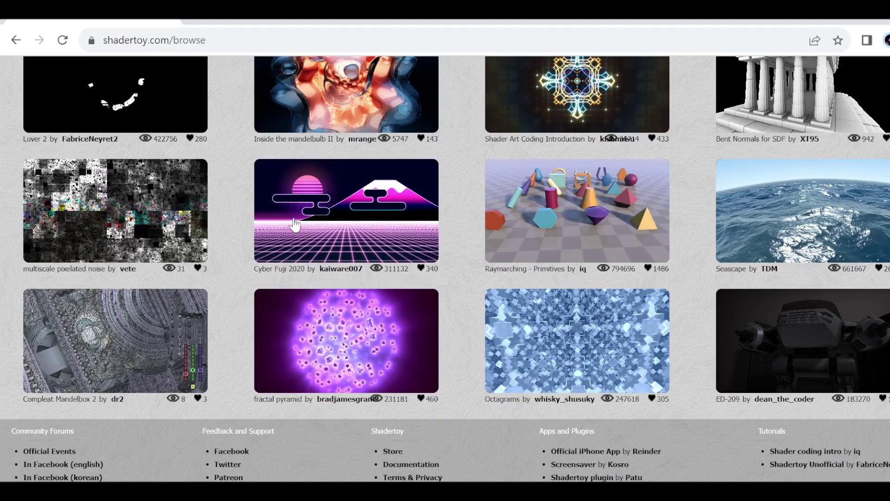
Step: Open the Cyber Fuji 2020 shader's share details and select its direct link
click(295, 224)
click(336, 345)
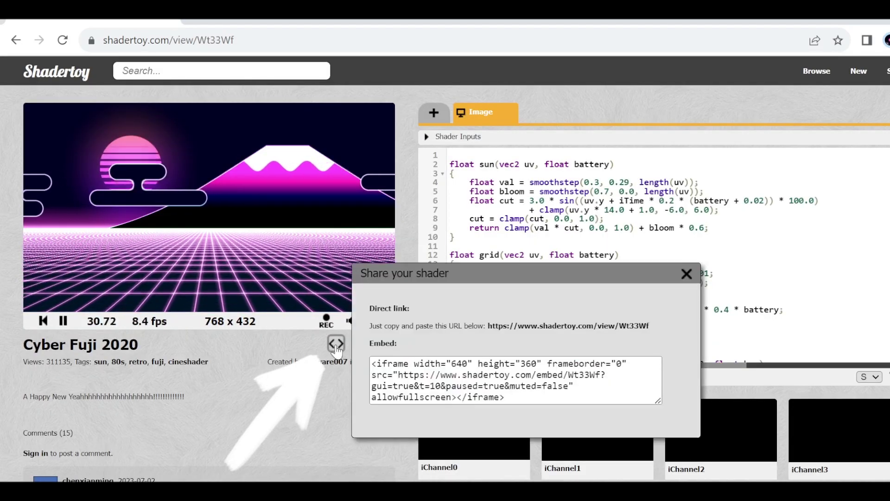
triple_click(498, 327)
key(ctrl+c)
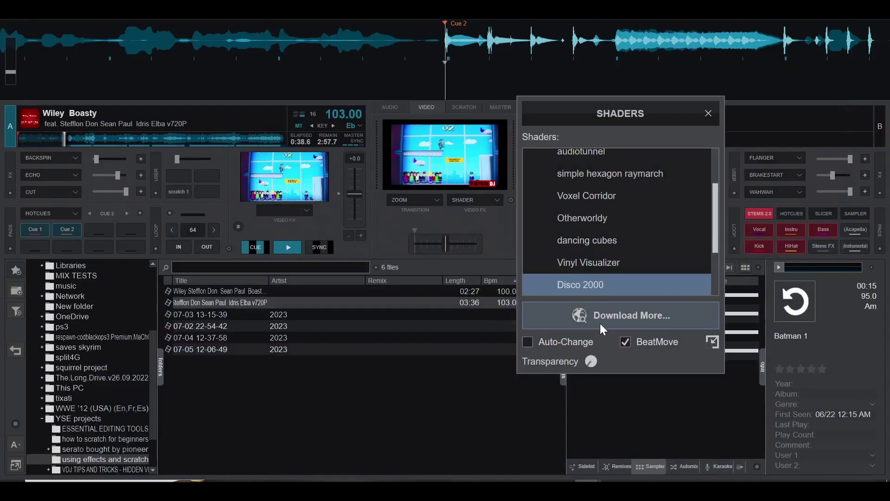
click(600, 324)
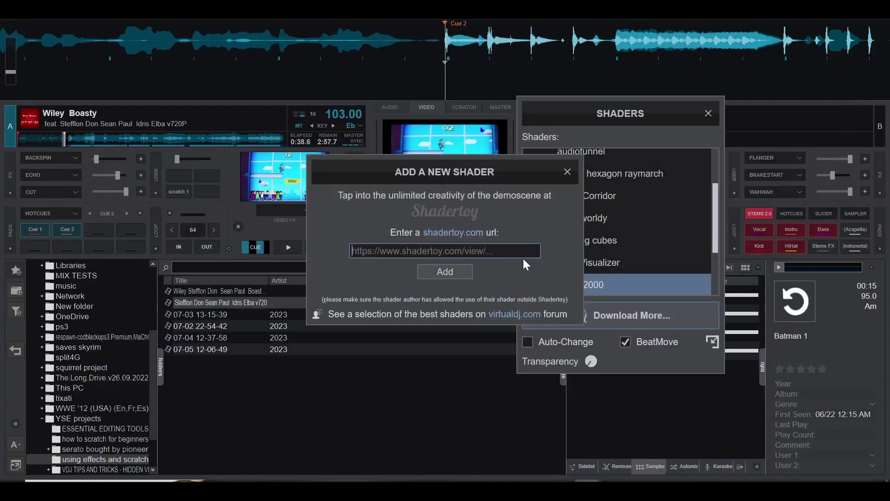
Step: Paste the Cyber Fuji 2020 Shadertoy link into the new-shader URL field
click(501, 251)
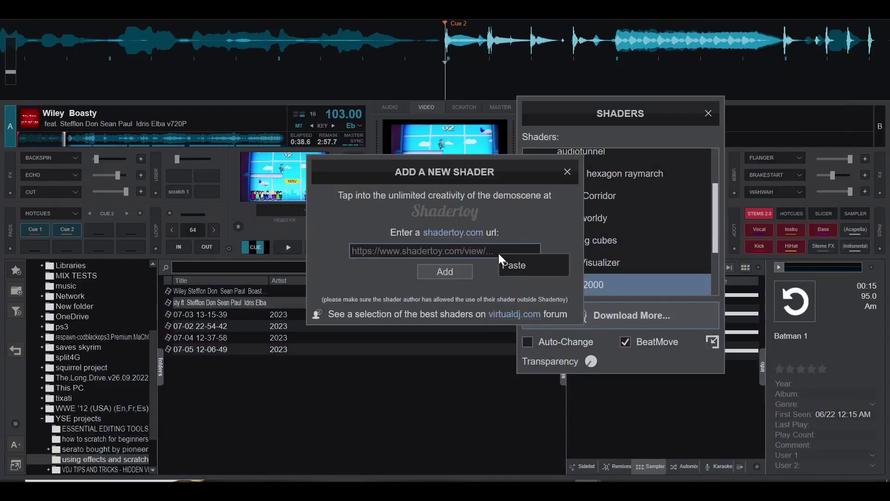
click(516, 268)
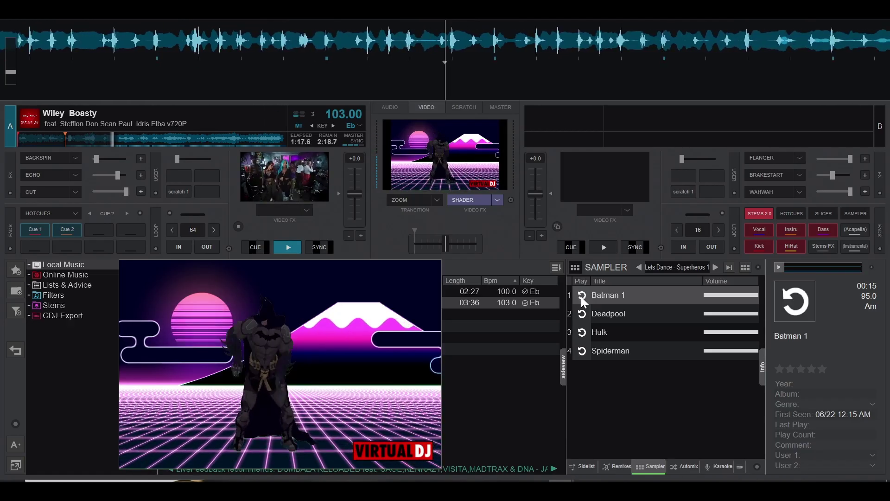
Step: Play the Deadpool dancer sample and filter the sample extensions to Video Loops
click(582, 314)
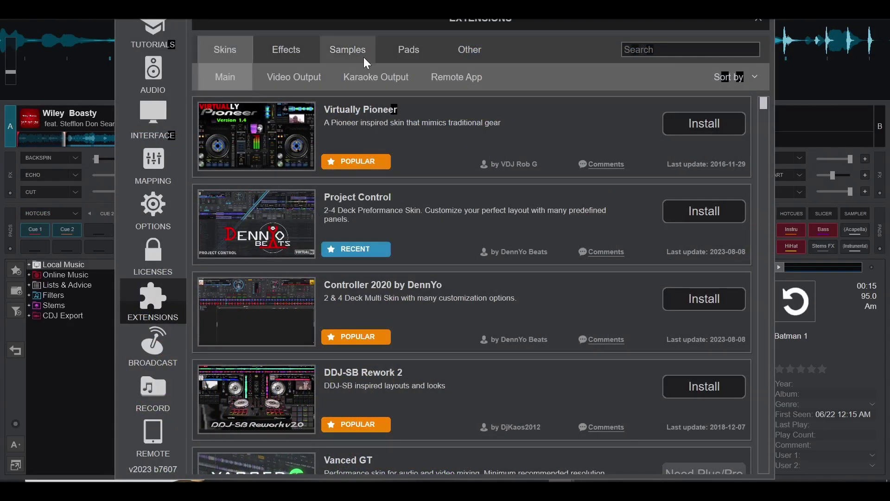
click(355, 55)
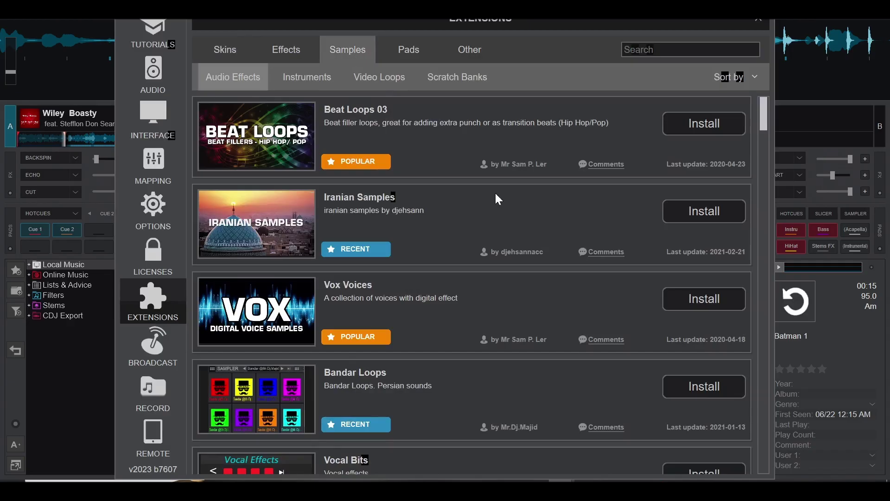
click(379, 77)
scroll(487, 221, down, 1)
scroll(487, 222, down, 2)
scroll(488, 221, down, 2)
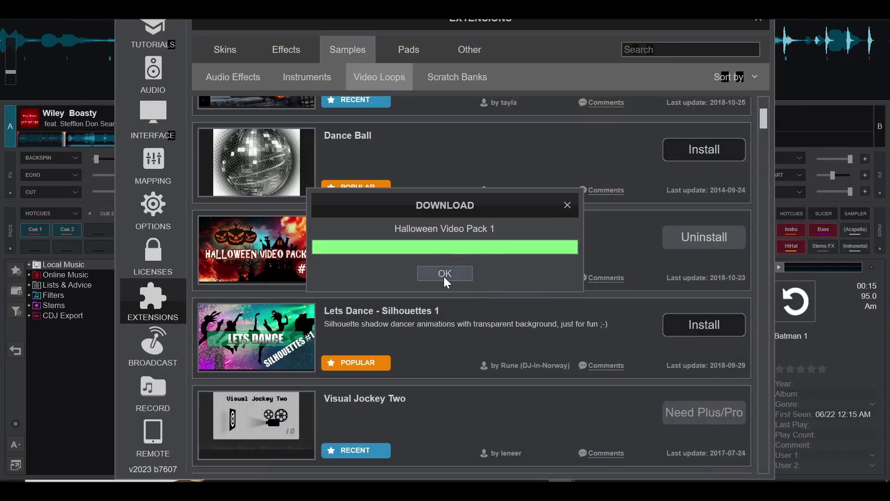
Step: Finish installing Halloween Video Pack 1 and load it into the sampler bank
click(444, 276)
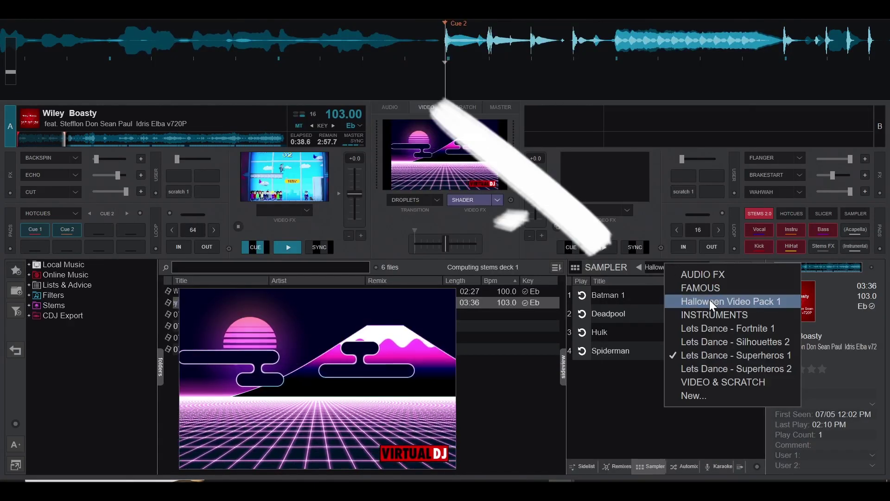
click(710, 300)
click(590, 296)
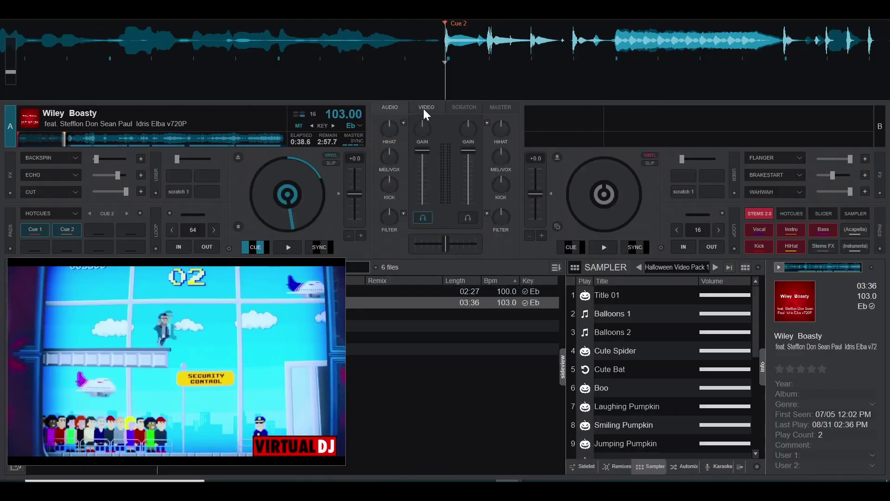
Step: Open the Text overlay effect's settings from the master video FX list
click(424, 110)
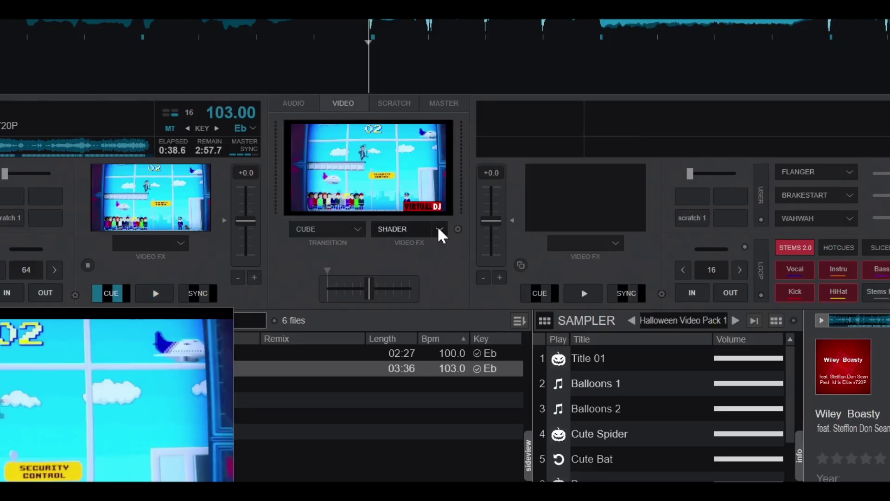
click(437, 229)
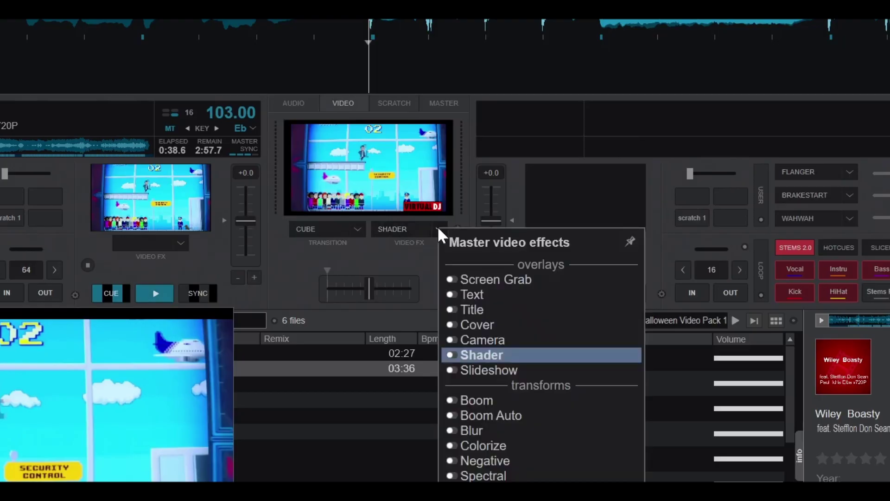
click(453, 293)
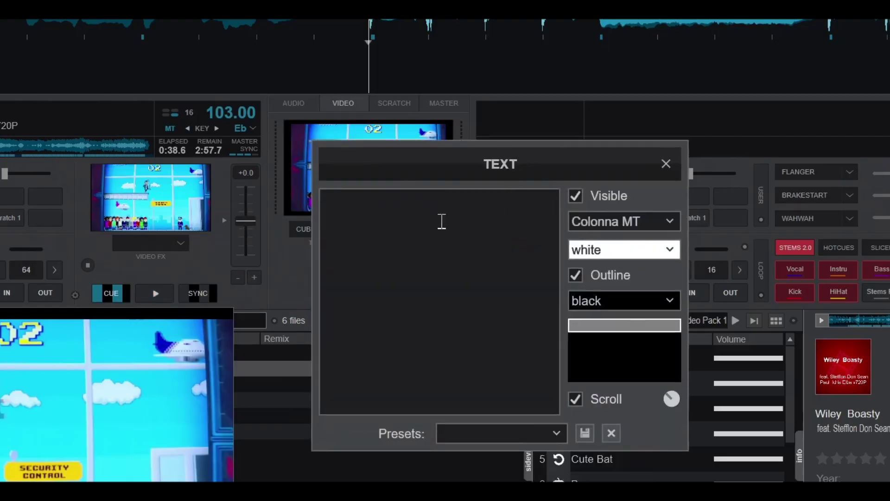
text(PLEASE SUBSCR)
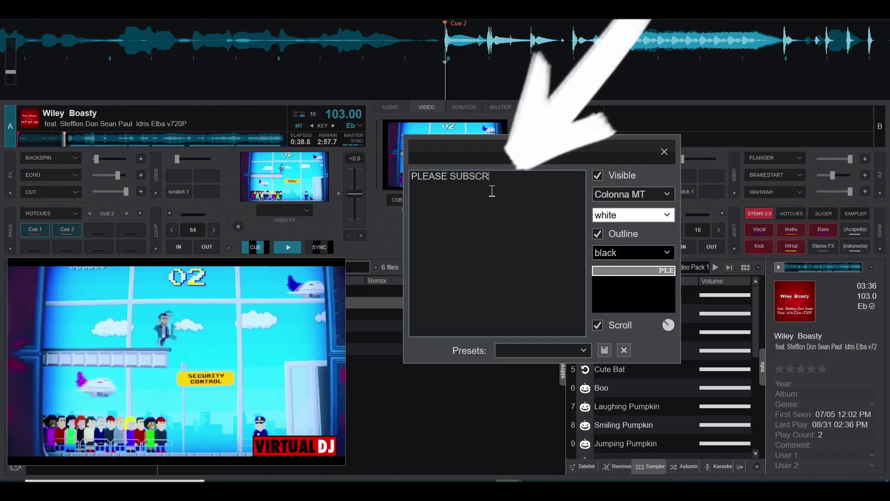
text(IBE ;))
Step: Keep the Colonna MT font, re-enable Scroll, raise the scroll speed and enlarge the text
click(632, 151)
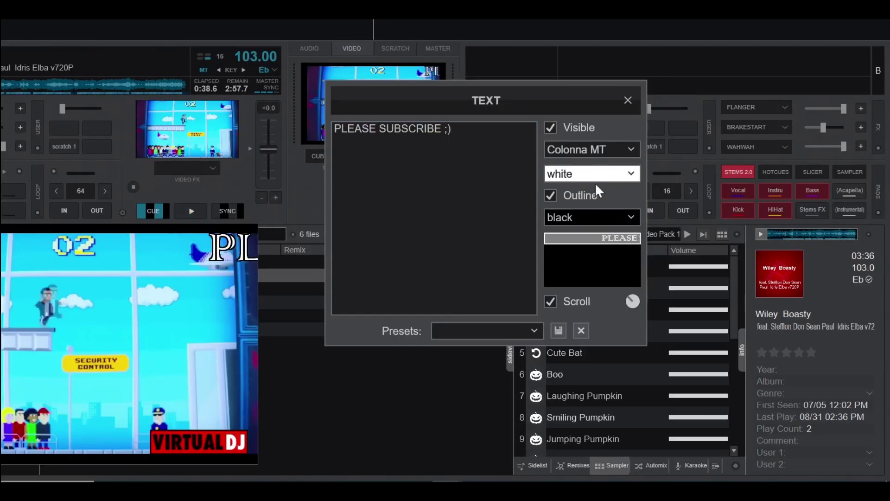
click(551, 301)
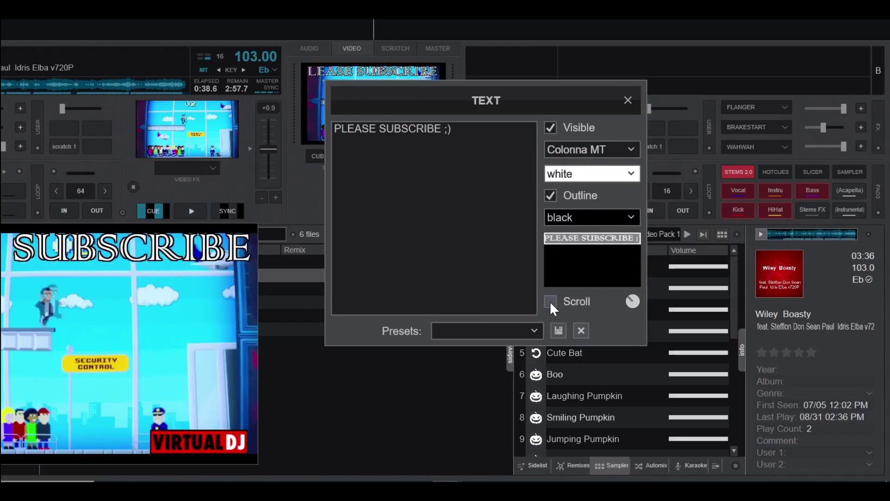
click(550, 301)
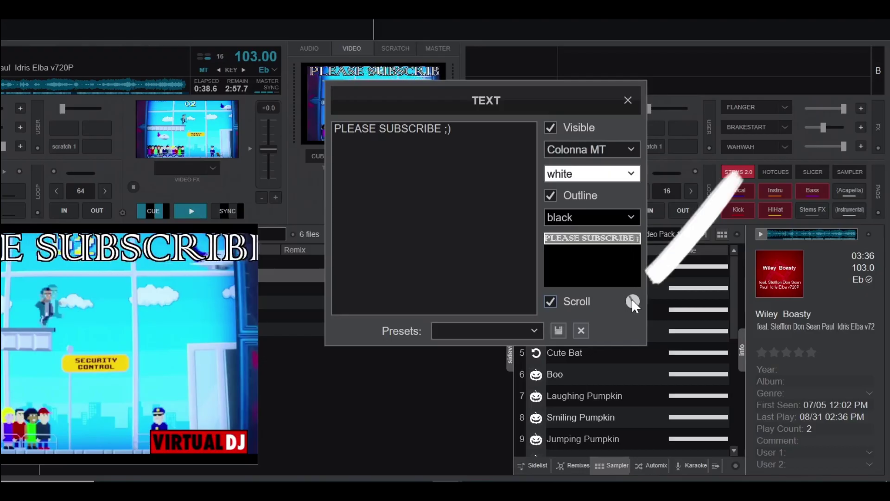
drag(634, 297, 632, 303)
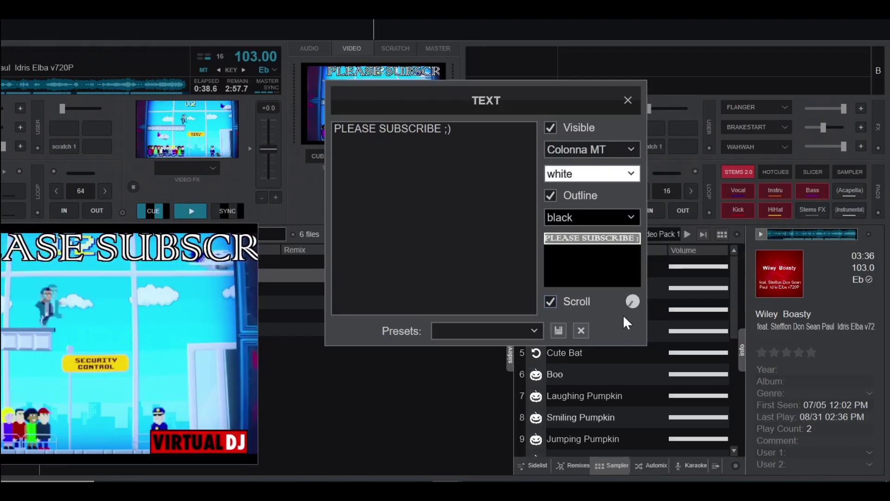
drag(600, 237, 605, 248)
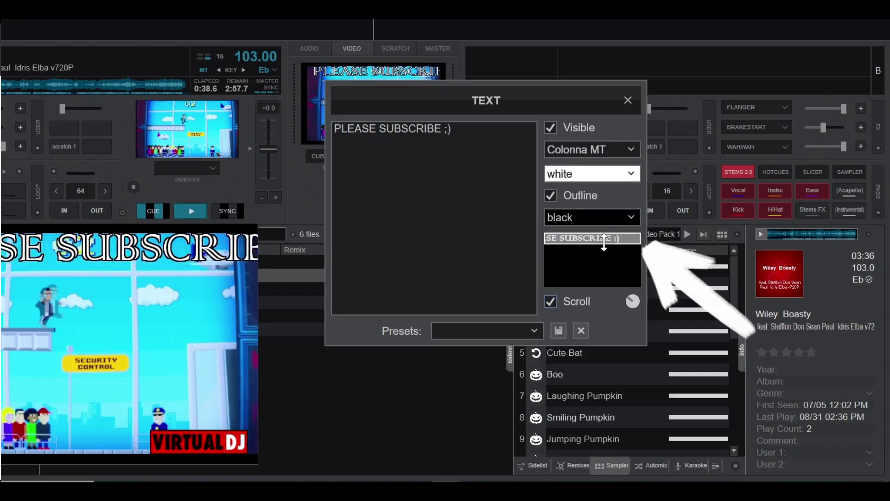